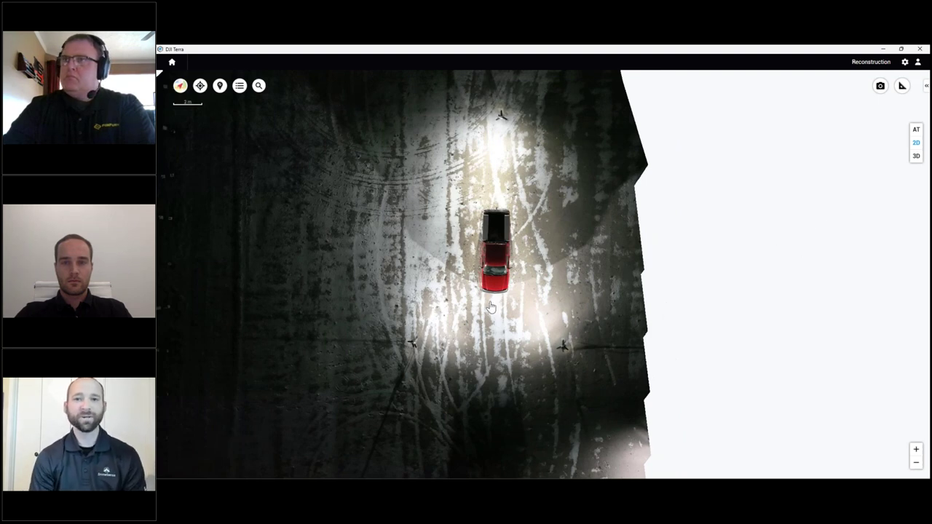
Zoom in and out on the 2D orthomosaic around the red pickup, shifting the view slightly left.
scroll(491, 307, "down", 5)
scroll(491, 307, "up", 5)
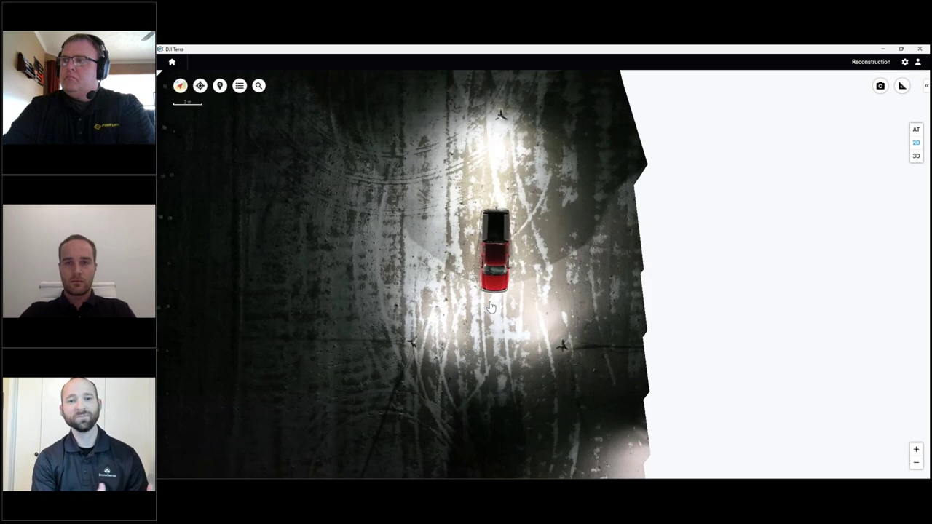
scroll(490, 307, "up", 2)
scroll(495, 313, "down", 5)
scroll(506, 326, "up", 3)
left_click_drag(505, 326, 458, 323)
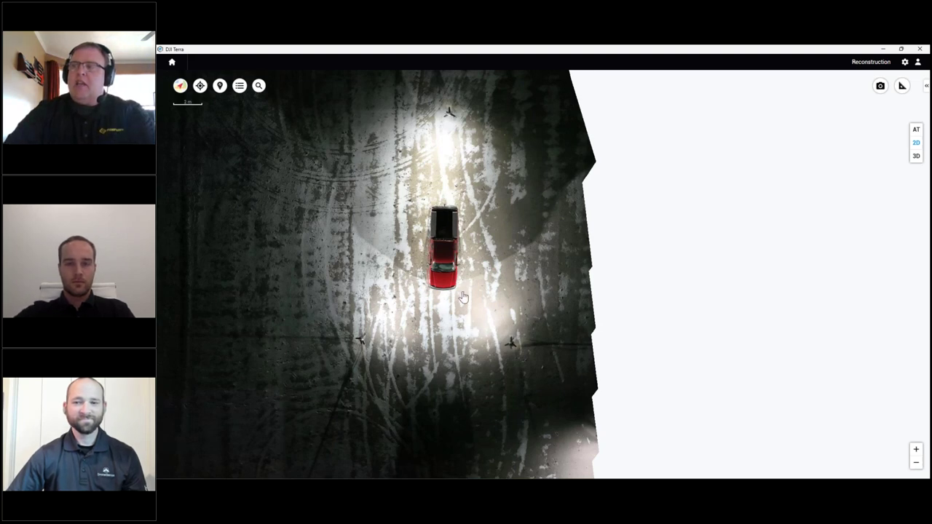
Pan the orthomosaic so the red pickup moves right, then up toward the top of view.
scroll(463, 297, "down", 3)
scroll(463, 297, "up", 3)
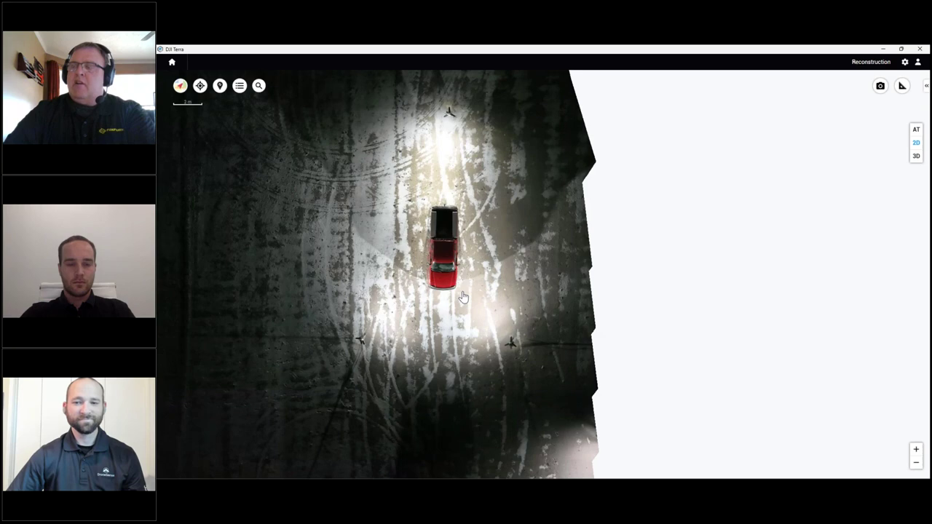
scroll(463, 297, "up", 5)
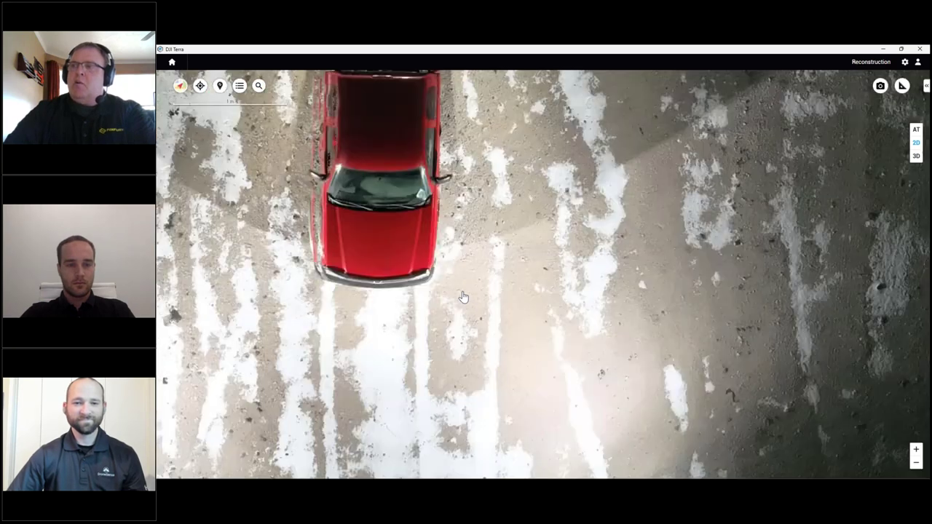
left_click_drag(463, 297, 655, 374)
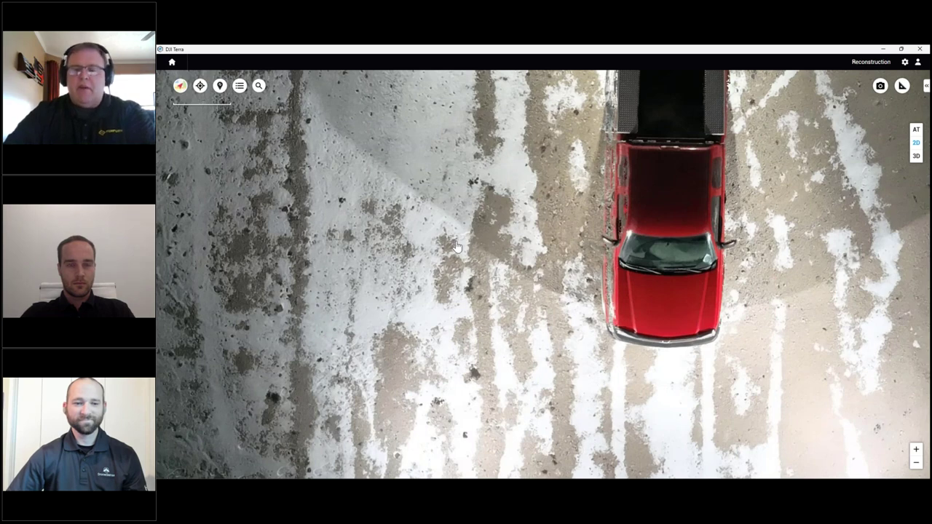
left_click_drag(455, 258, 453, 265)
scroll(452, 266, "down", 4)
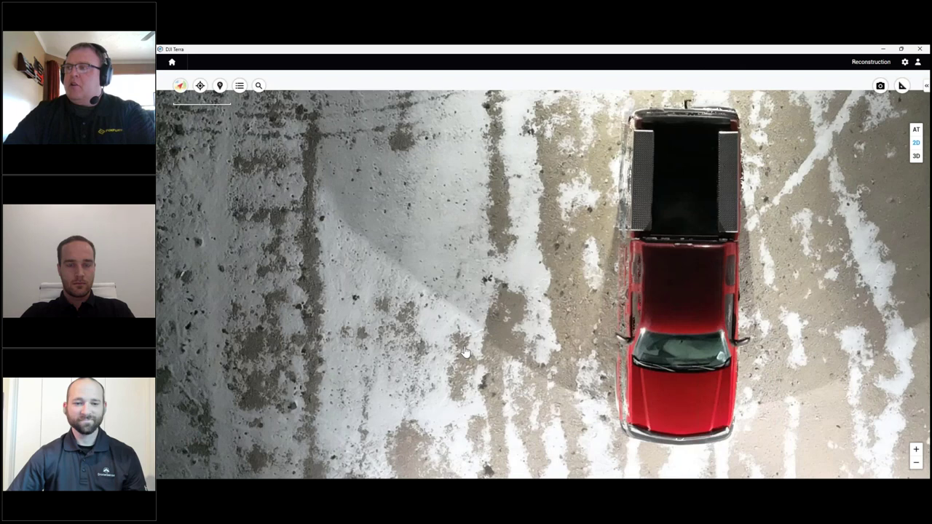
left_click_drag(454, 306, 456, 149)
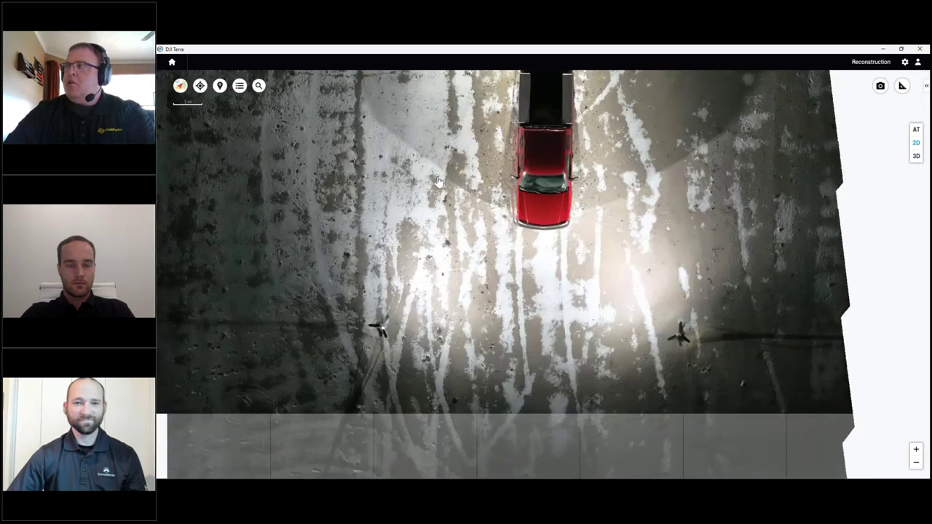
Switch the night lot to its 3D model and tilt to an oblique view of the truck.
left_click(915, 156)
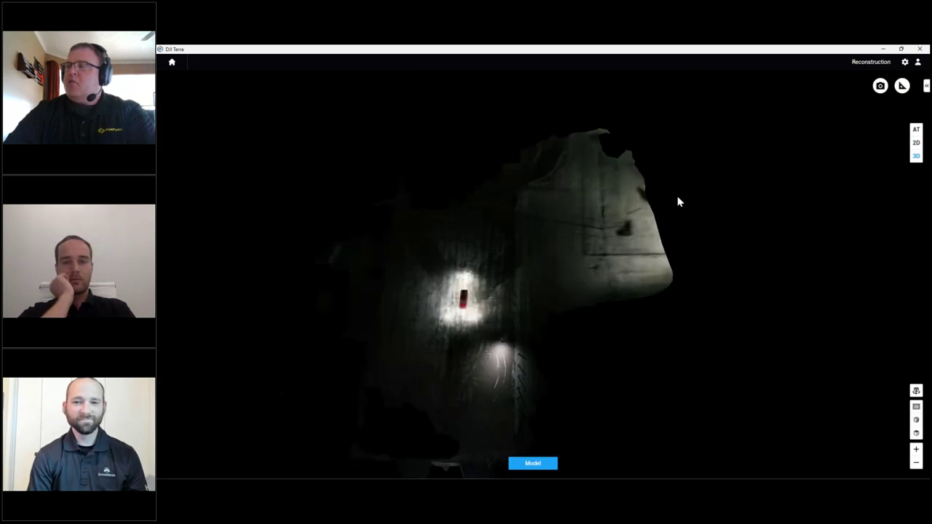
scroll(493, 274, "up", 6)
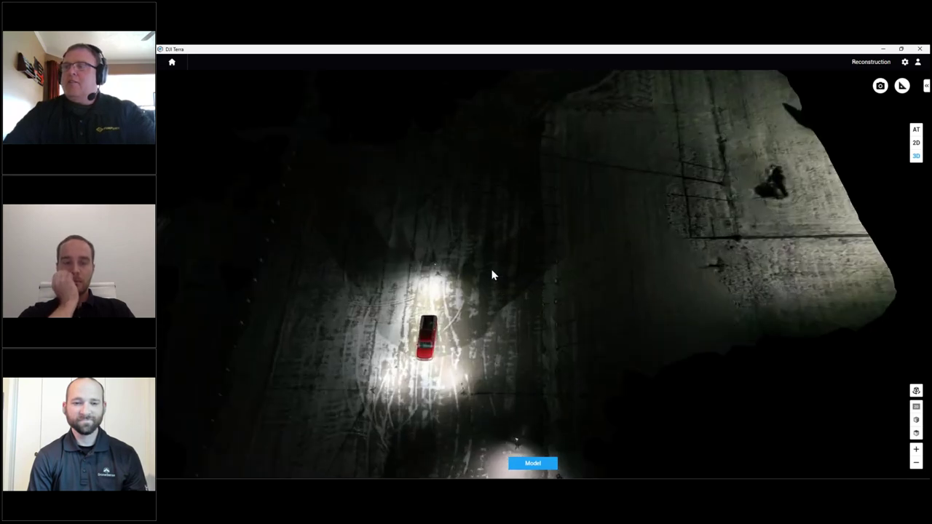
scroll(431, 364, "down", 3)
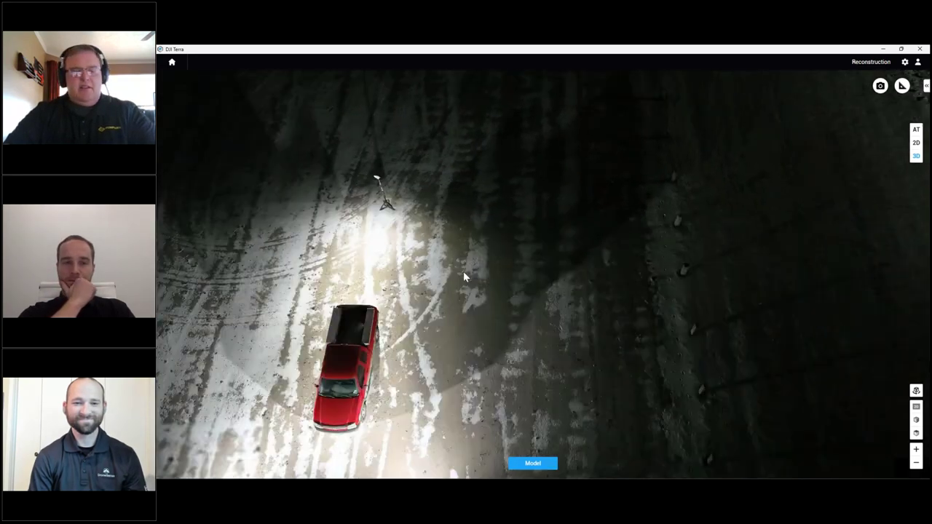
scroll(398, 276, "up", 2)
right_click_drag(398, 277, 412, 291)
scroll(412, 291, "up", 3)
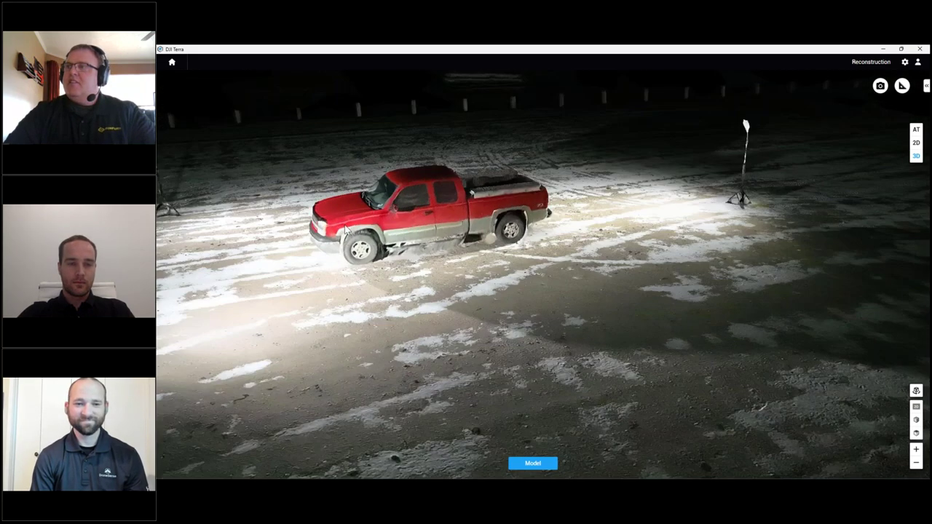
right_click_drag(412, 291, 531, 234)
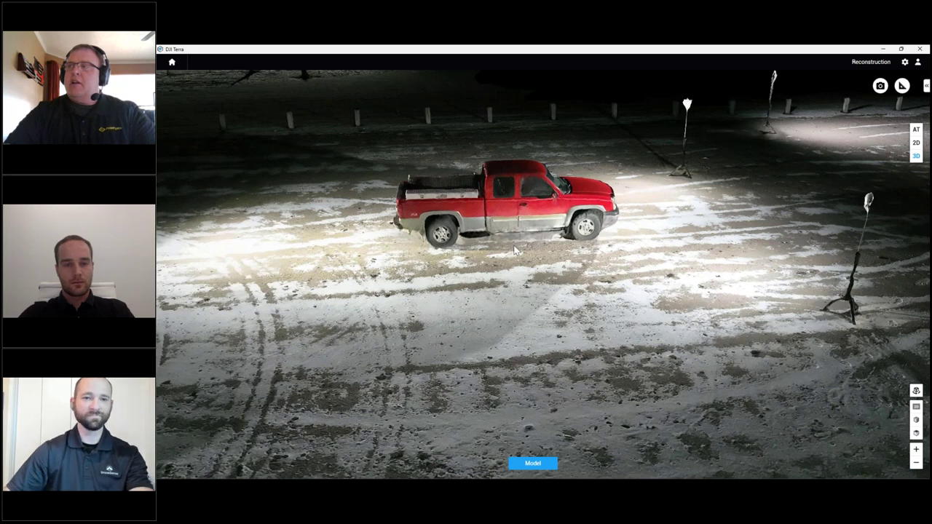
Orbit slightly around the truck, zoom out, and go back to the reconstruction mission list.
left_click_drag(492, 268, 474, 380)
scroll(475, 379, "down", 5)
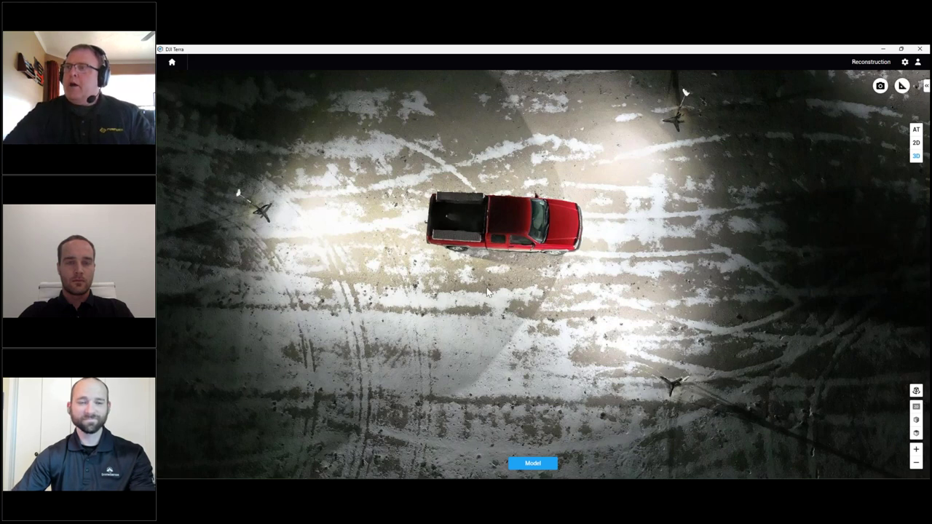
scroll(487, 291, "down", 2)
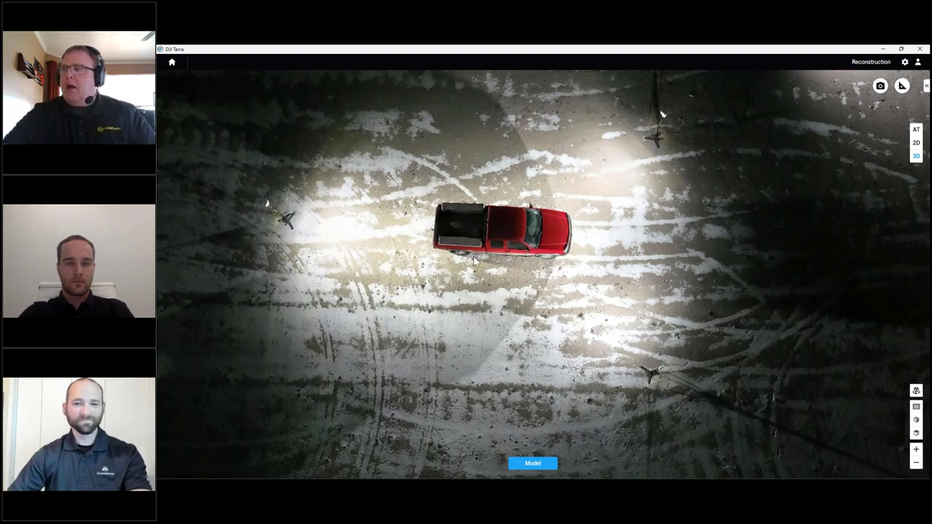
scroll(473, 259, "down", 3)
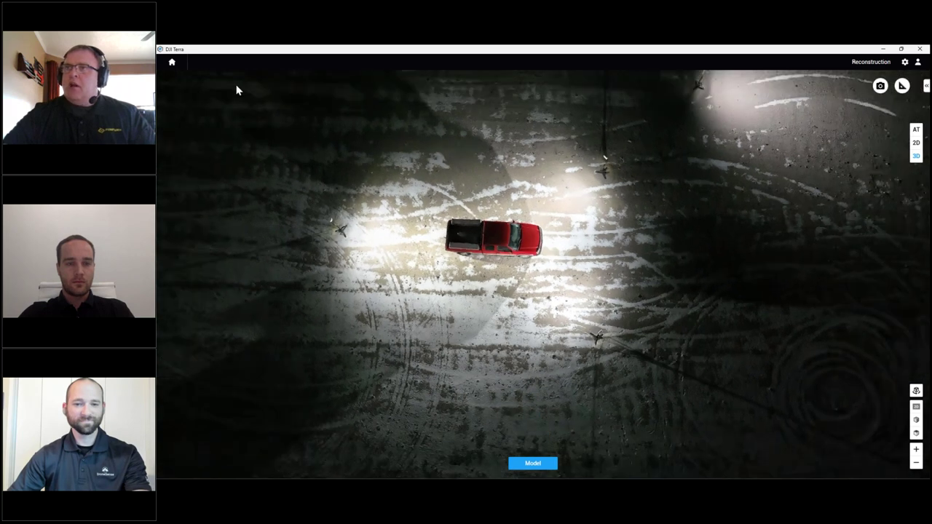
left_click(172, 62)
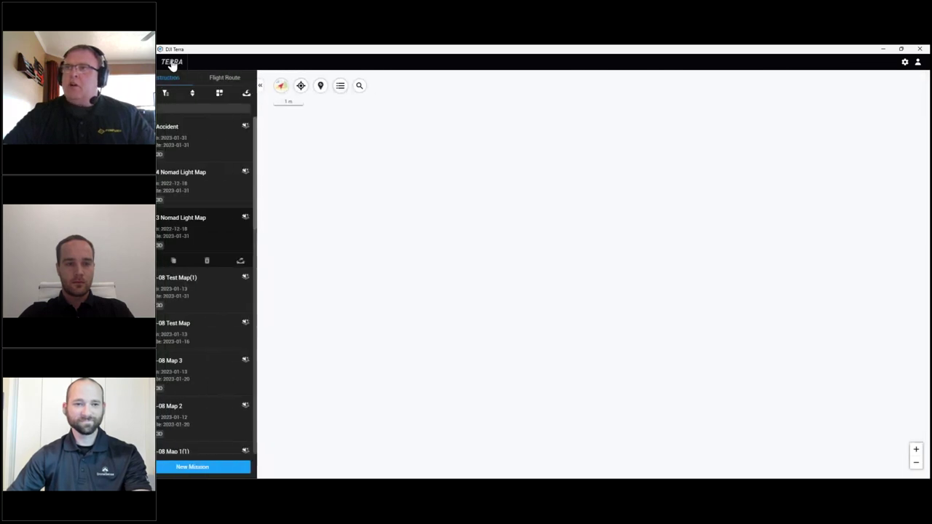
Open the FoxFury 4 Nomad Light Map model, hide the settings panel, and recentre the red truck.
left_click(211, 180)
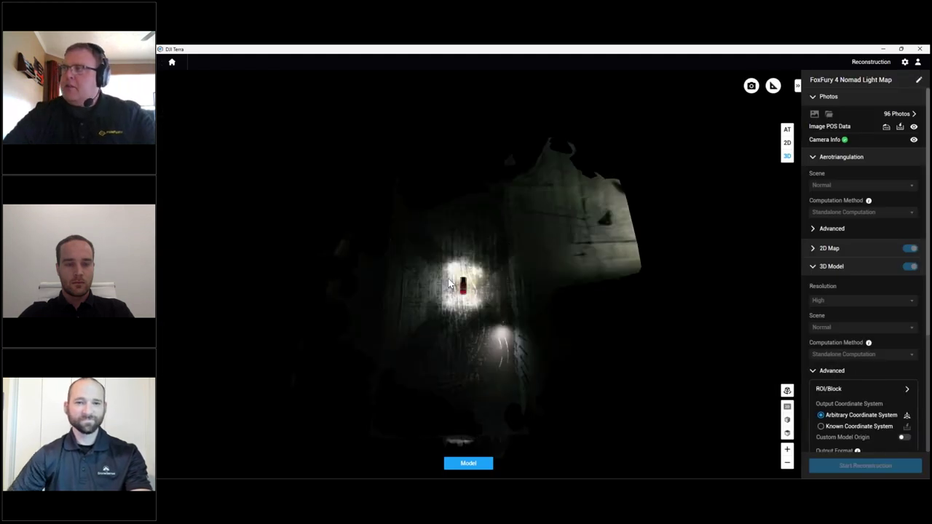
scroll(449, 279, "up", 5)
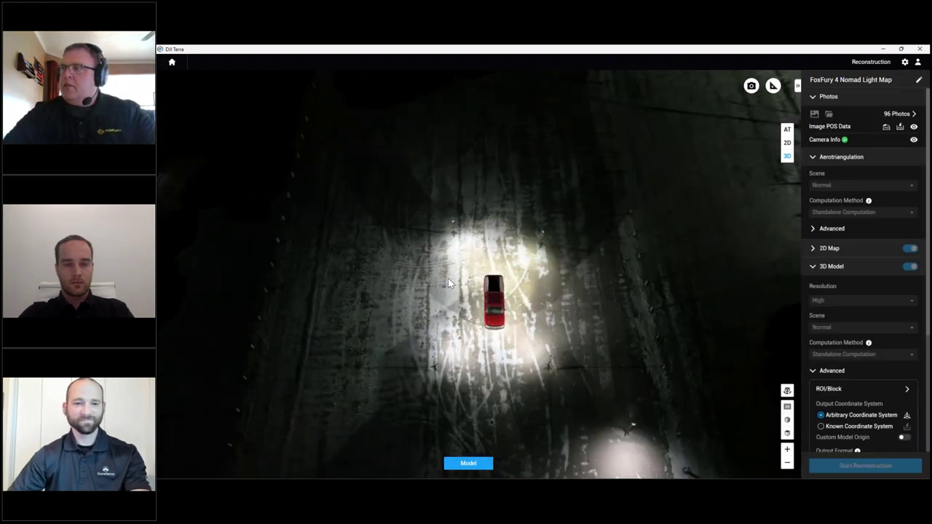
scroll(448, 282, "up", 1)
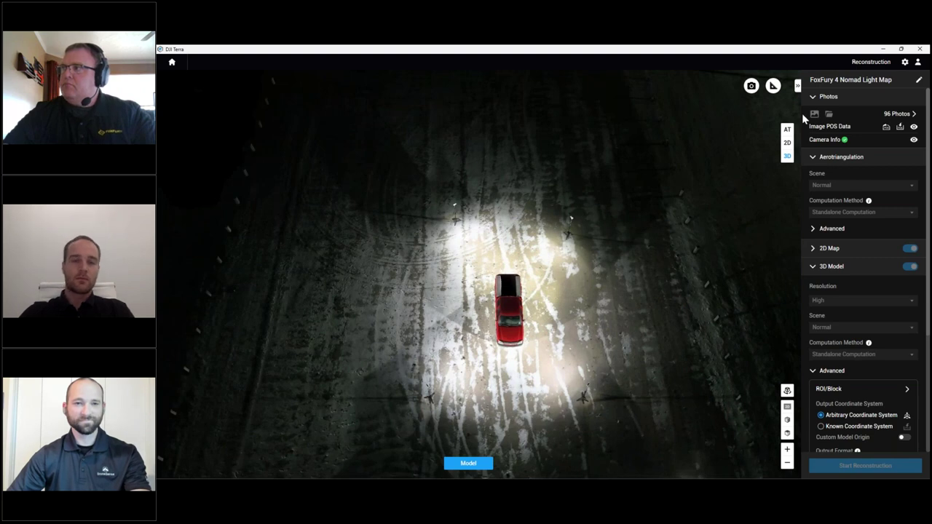
left_click(798, 85)
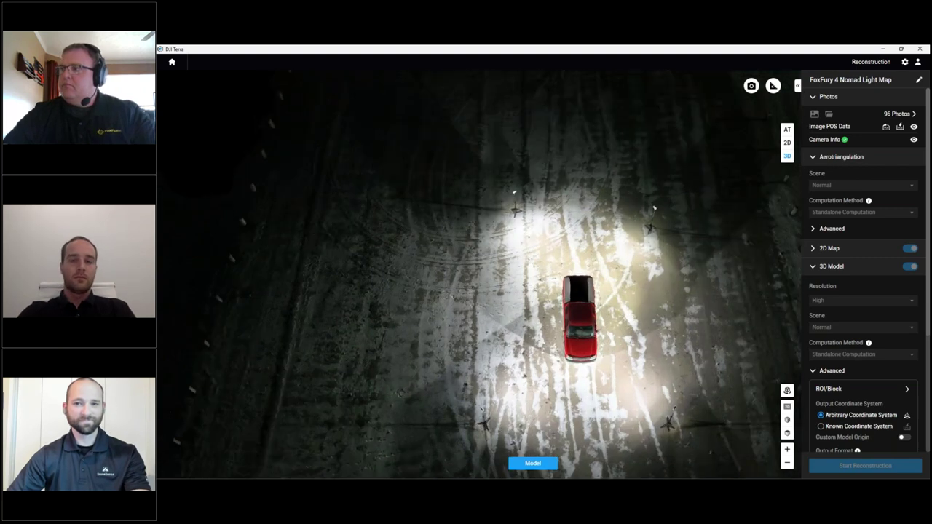
left_click_drag(520, 333, 446, 268)
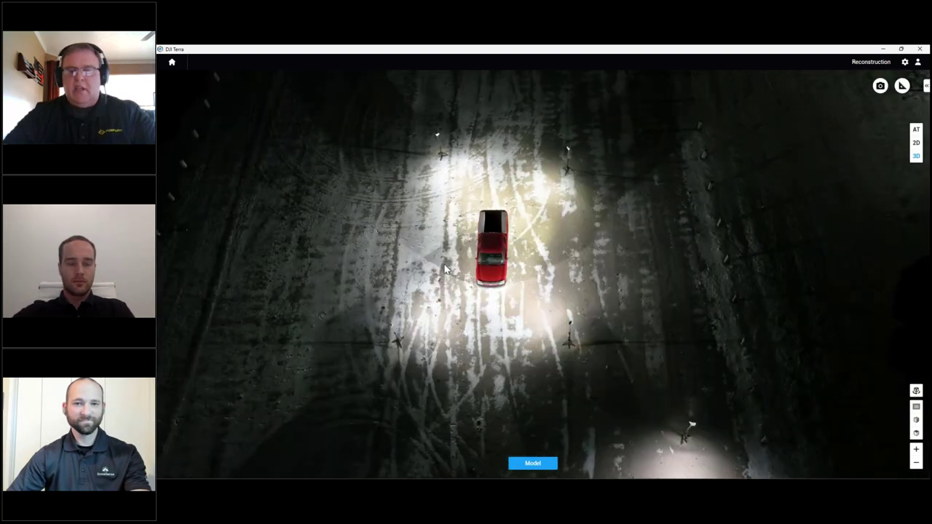
View the truck from an oblique side angle and from behind, then return to the mission list.
right_click_drag(522, 291, 335, 206)
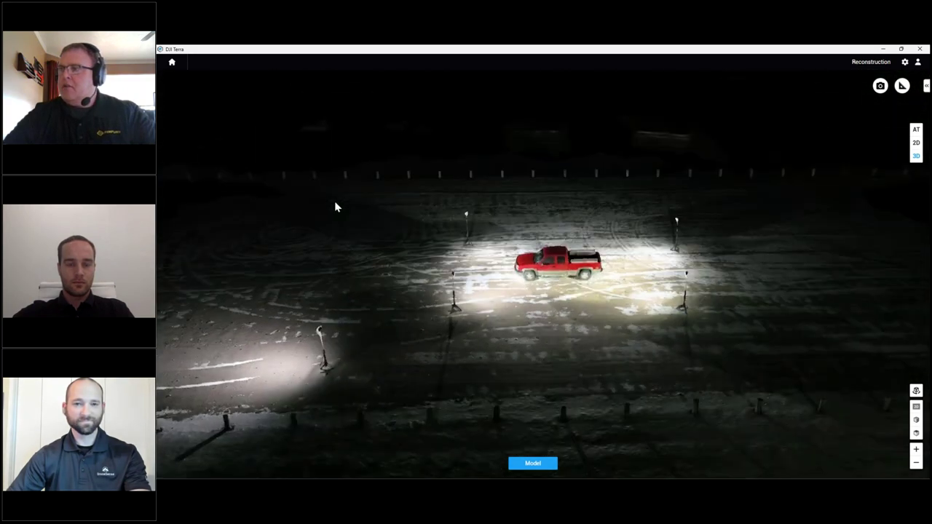
scroll(604, 284, "up", 5)
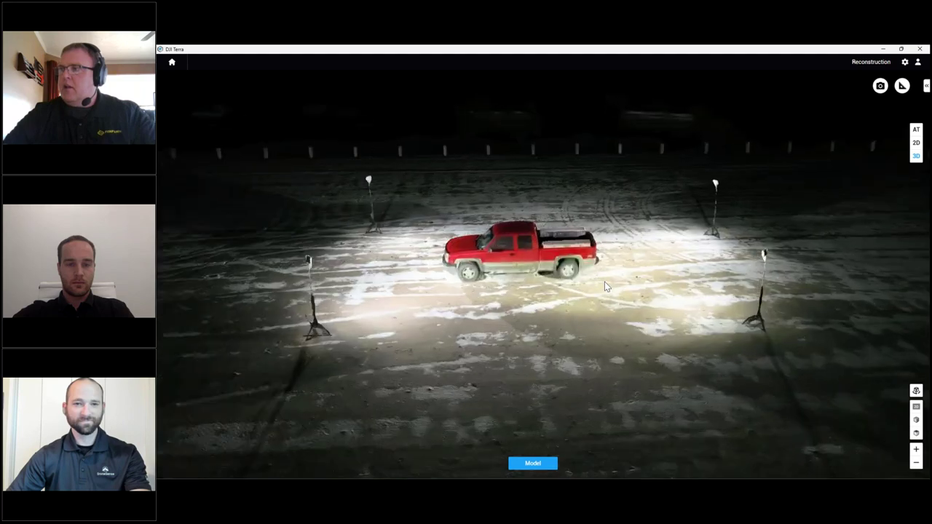
scroll(605, 282, "up", 1)
right_click_drag(604, 282, 437, 293)
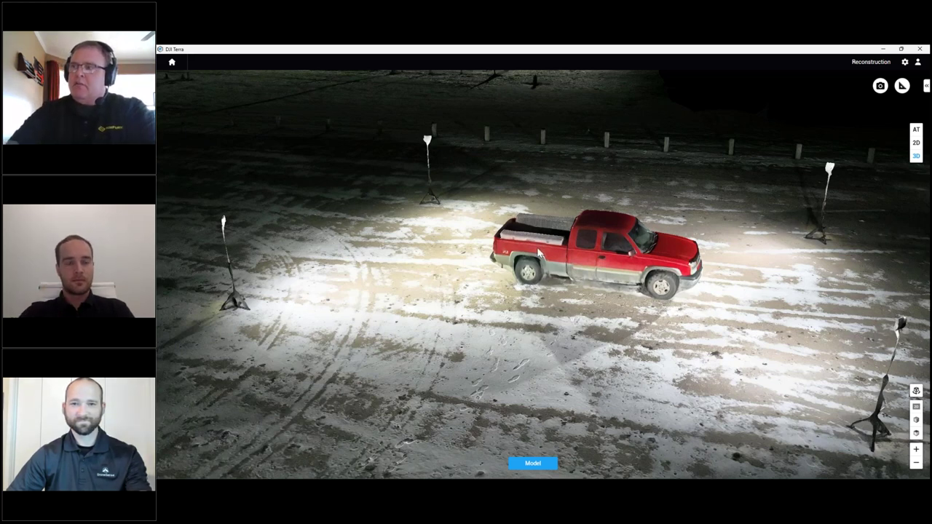
scroll(537, 252, "down", 2)
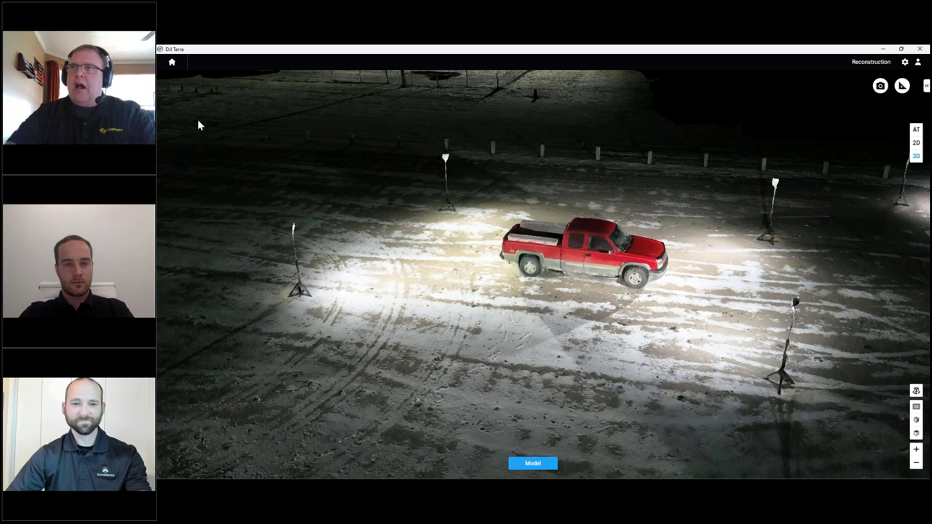
left_click(174, 66)
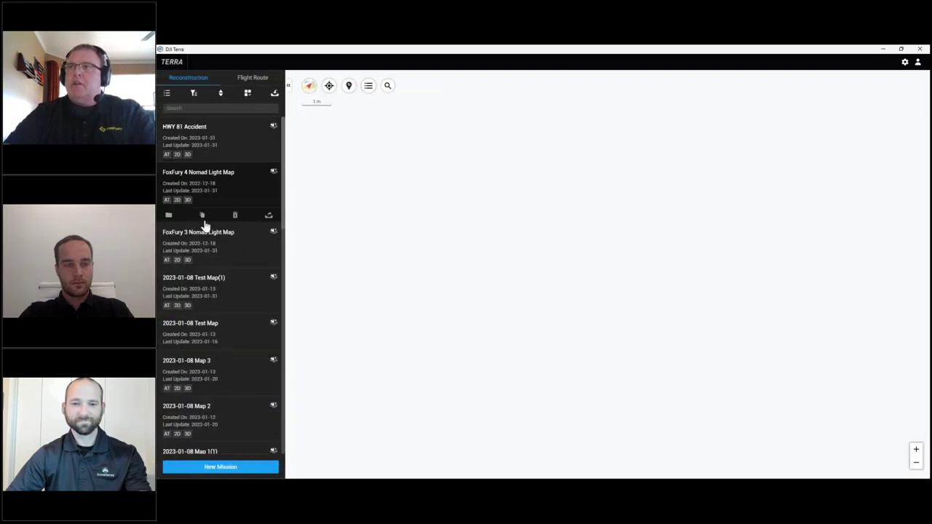
Open 2023-01-08 Test Map(1) and orbit its 3D lot model obliquely around the parked vehicles.
left_click(215, 288)
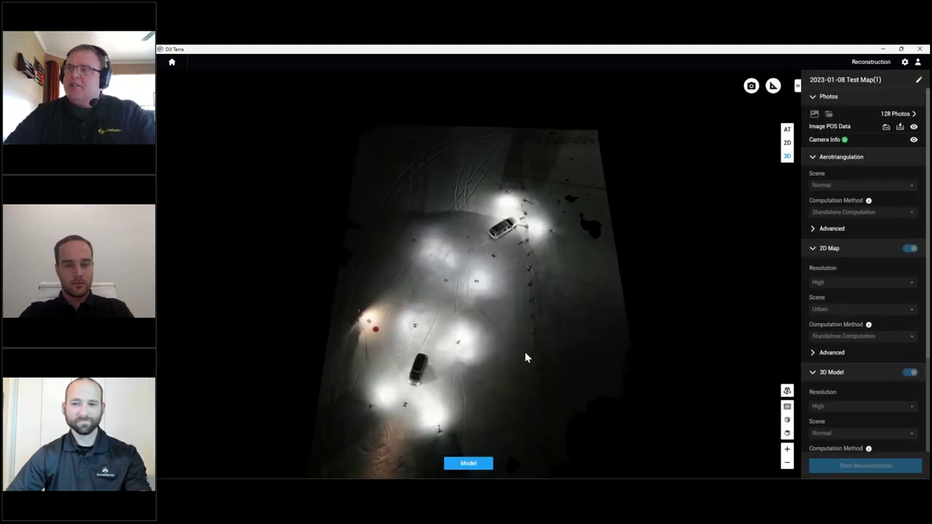
left_click_drag(524, 351, 493, 342)
right_click_drag(492, 340, 435, 308)
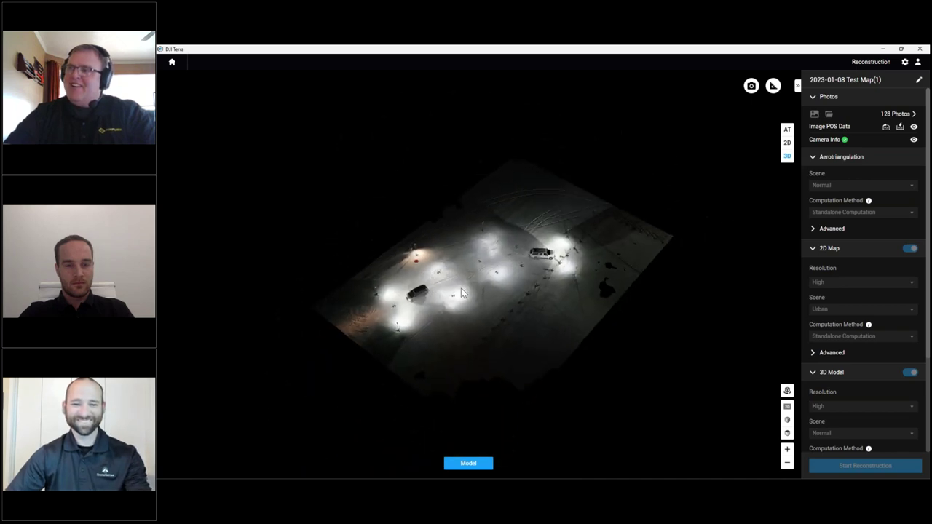
scroll(461, 288, "up", 5)
scroll(460, 287, "up", 2)
right_click_drag(513, 309, 425, 300)
Zoom out and back in, shifting the scene to bring the SUV toward centre.
scroll(425, 300, "down", 2)
scroll(425, 300, "down", 2)
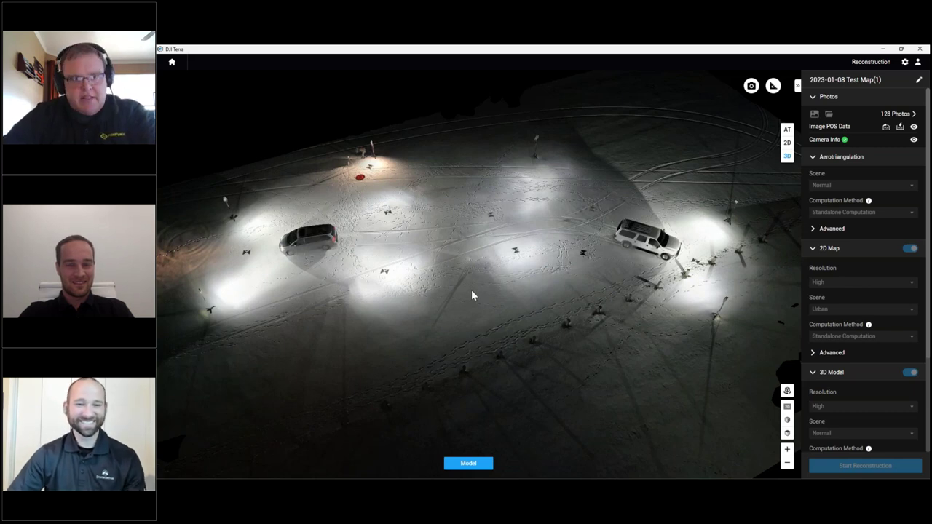
scroll(457, 292, "down", 3)
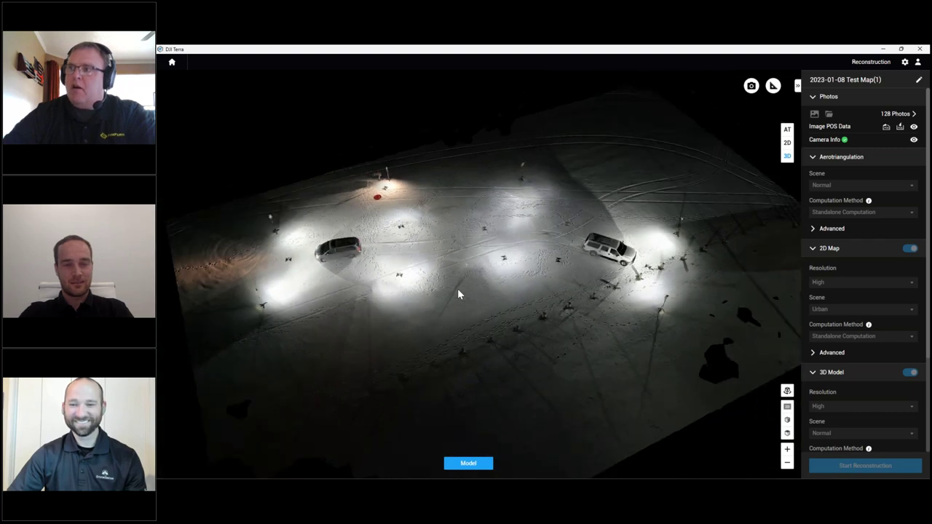
scroll(457, 292, "up", 5)
scroll(458, 289, "up", 2)
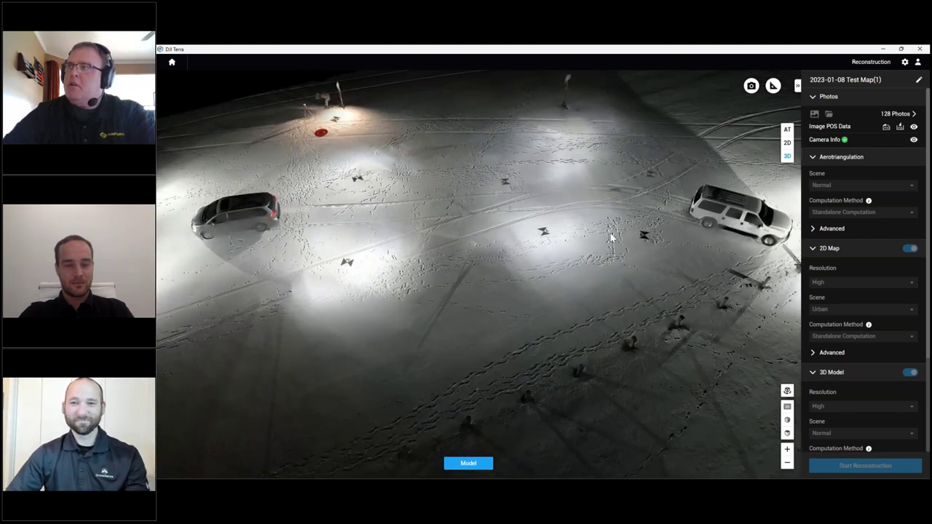
left_click_drag(610, 239, 345, 284)
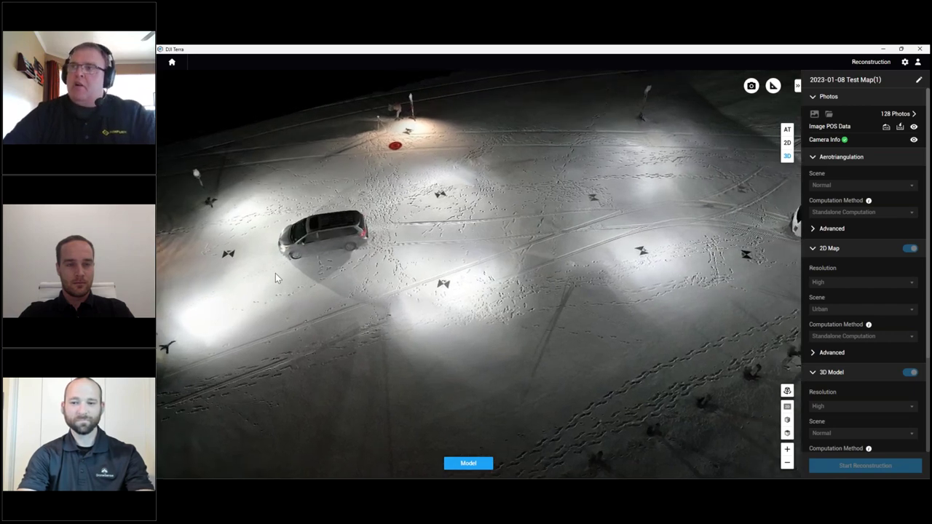
Tilt down to a low view of the silver minivan and zoom out.
scroll(306, 267, "down", 2)
scroll(306, 267, "up", 5)
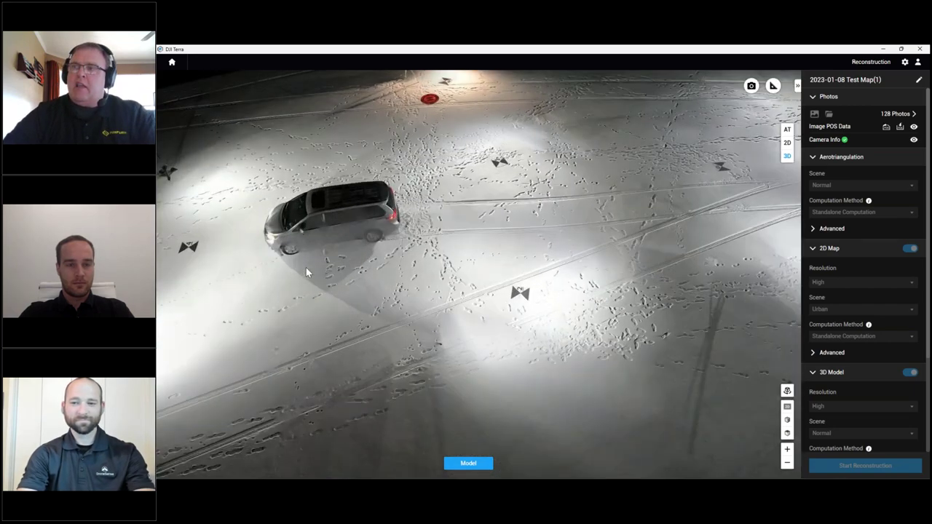
left_click_drag(350, 284, 328, 257)
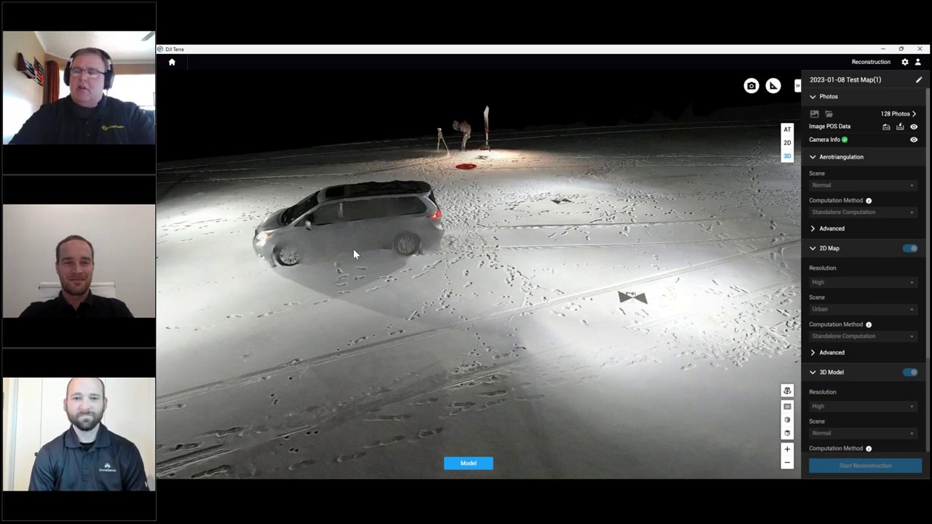
scroll(455, 268, "down", 5)
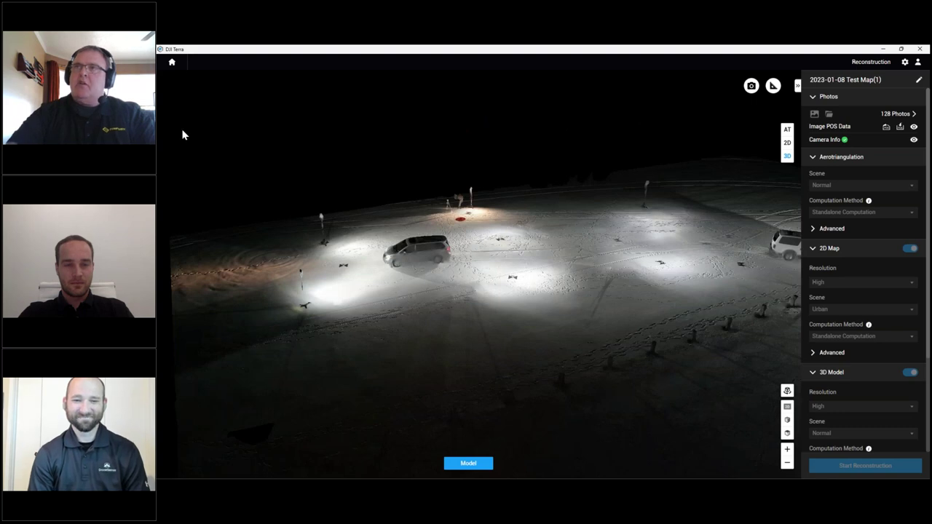
Open the 2023-01-08 Map 3 mission from the list and zoom in on its model.
left_click(171, 65)
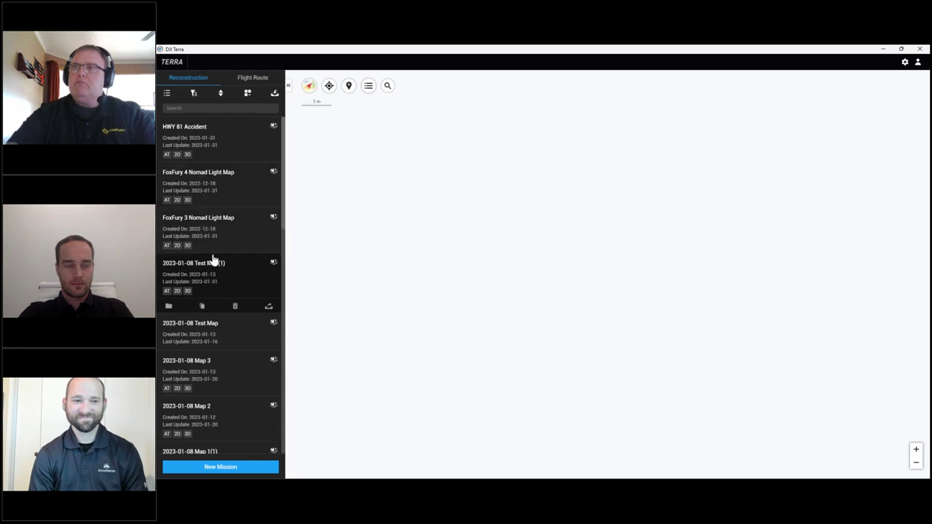
left_click(205, 372)
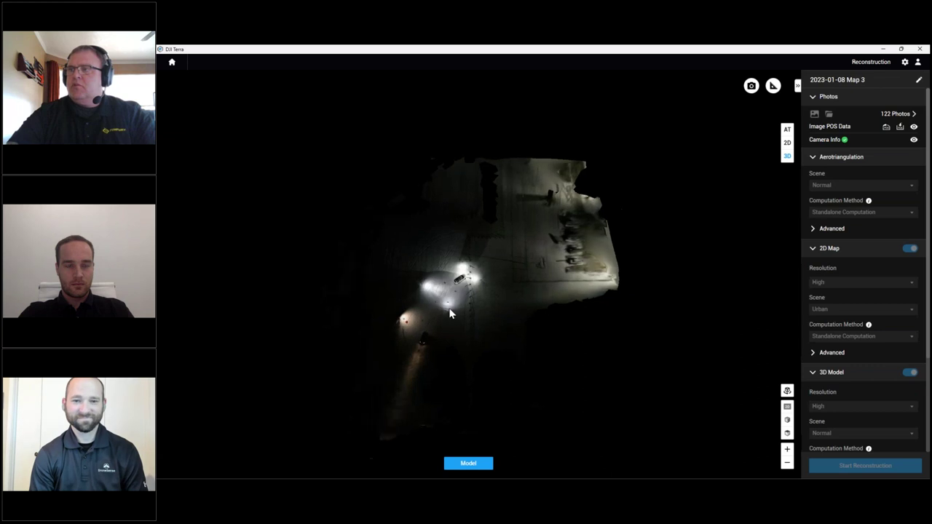
scroll(449, 313, "up", 5)
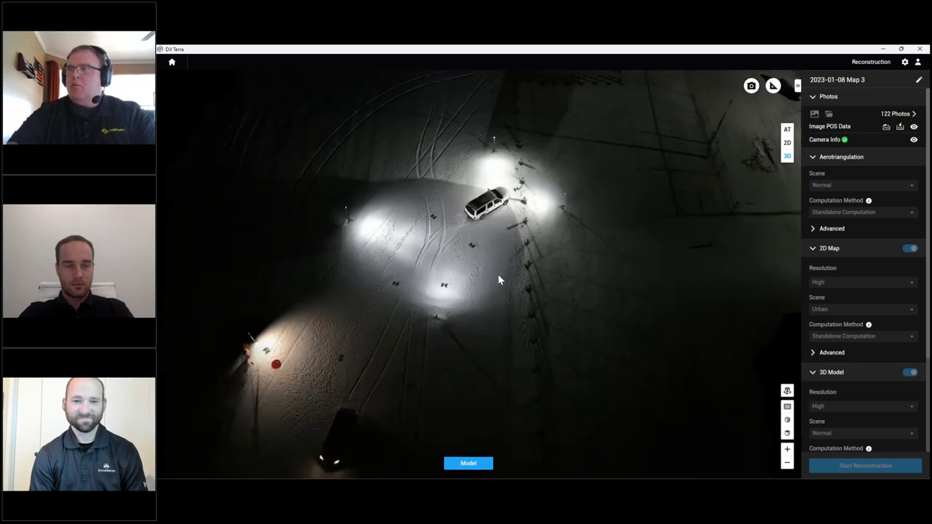
scroll(466, 310, "up", 2)
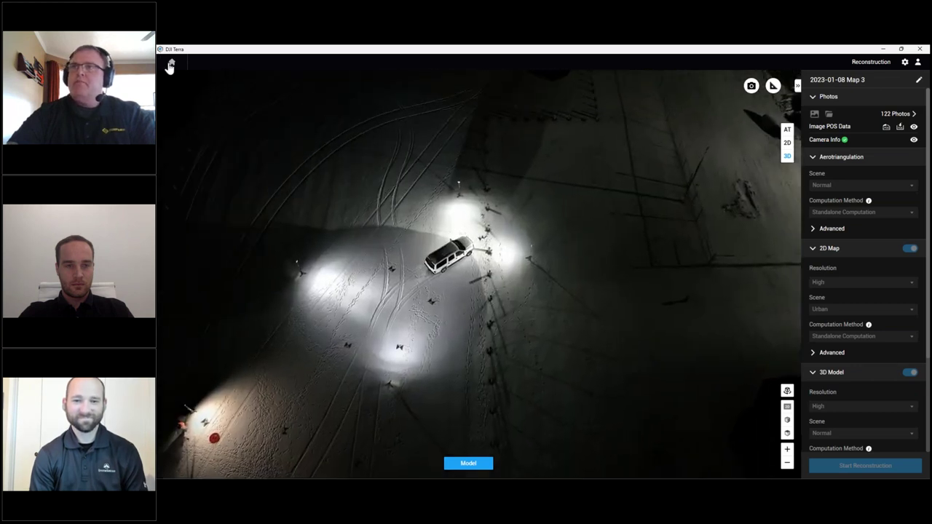
Check the unprocessed 2023-01-08 Test Map, then return to the mission list.
left_click(171, 66)
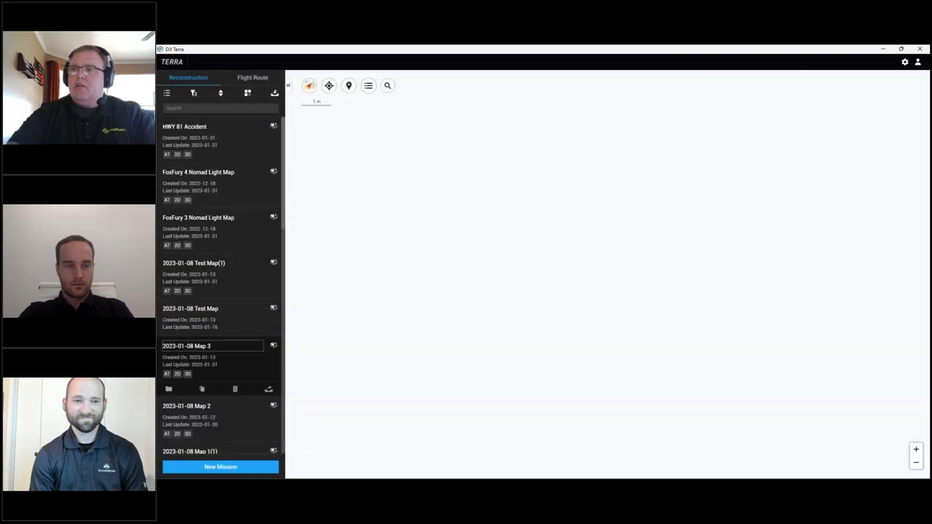
left_click(209, 320)
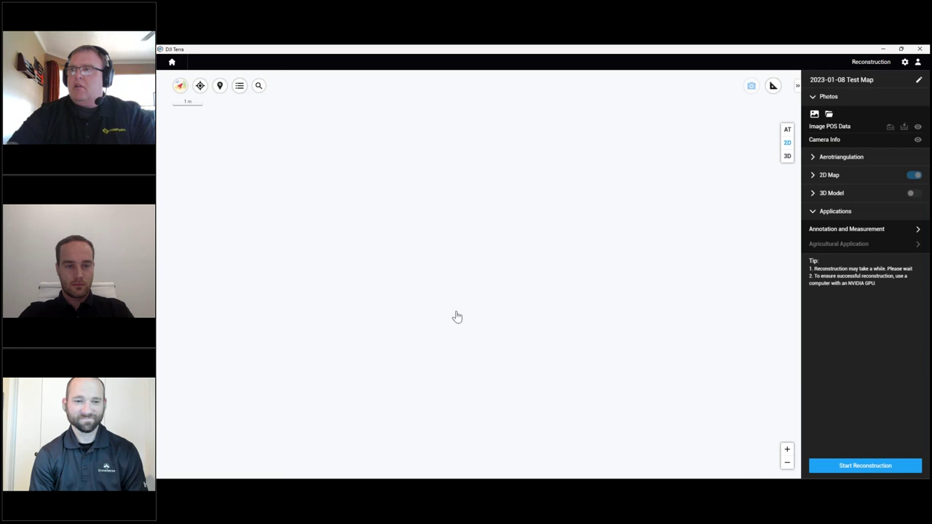
left_click(172, 64)
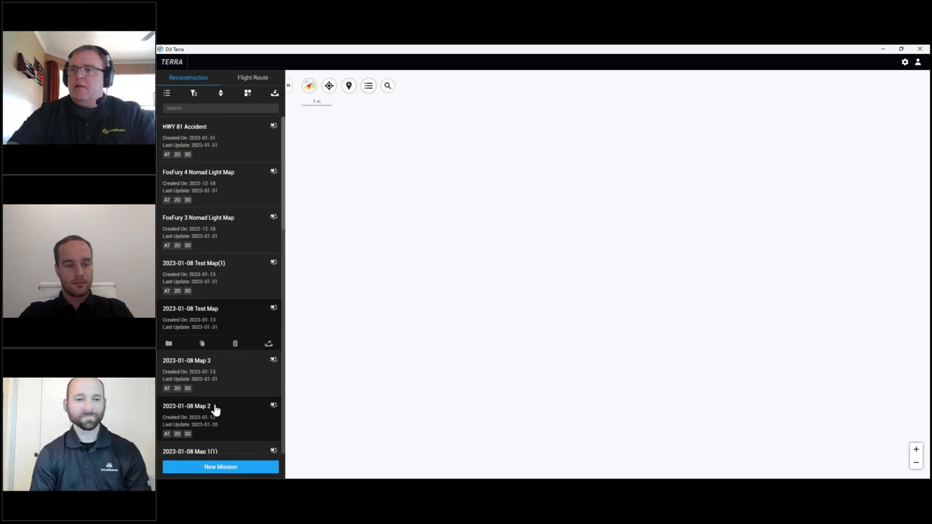
left_click(215, 410)
scroll(437, 294, "up", 5)
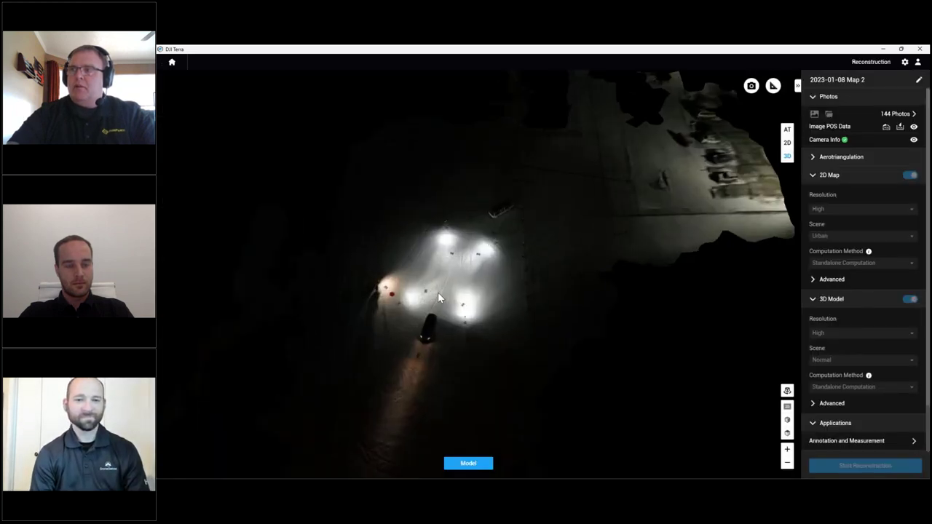
scroll(438, 294, "up", 1)
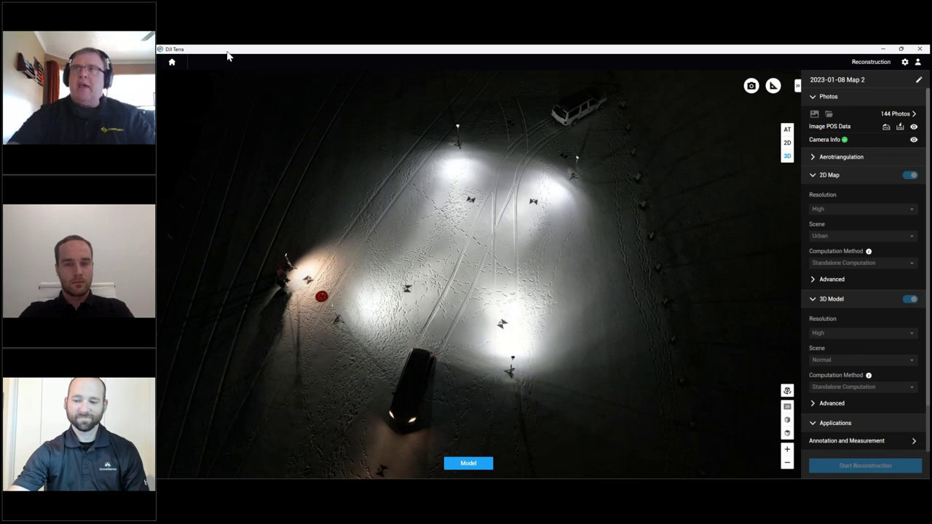
left_click(173, 62)
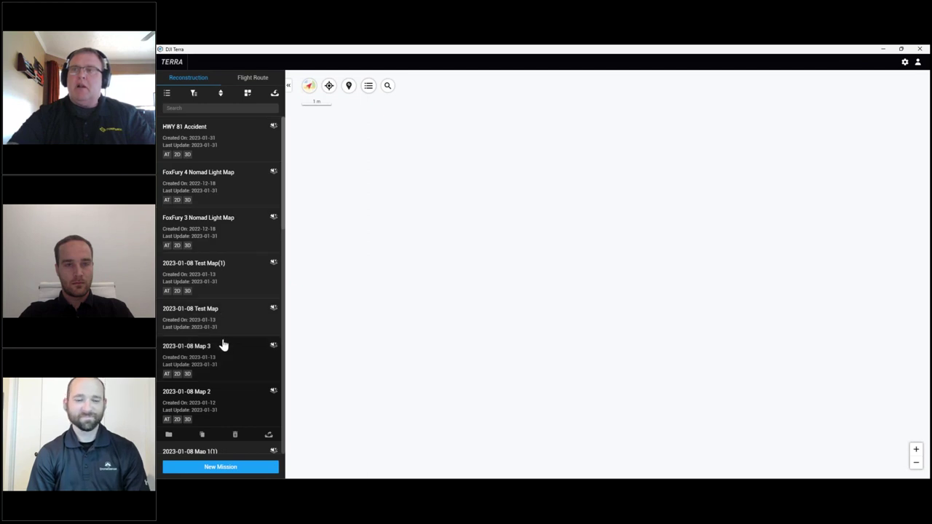
scroll(223, 345, "down", 5)
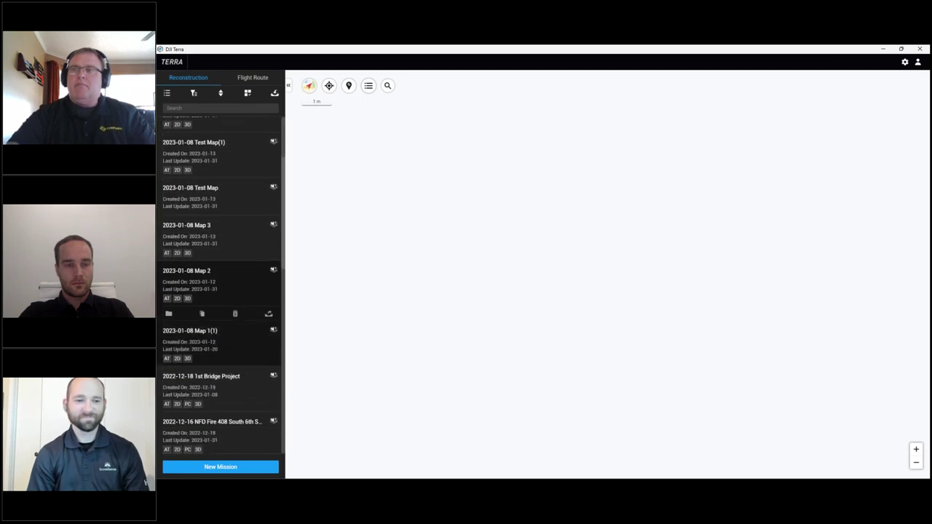
left_click(190, 334)
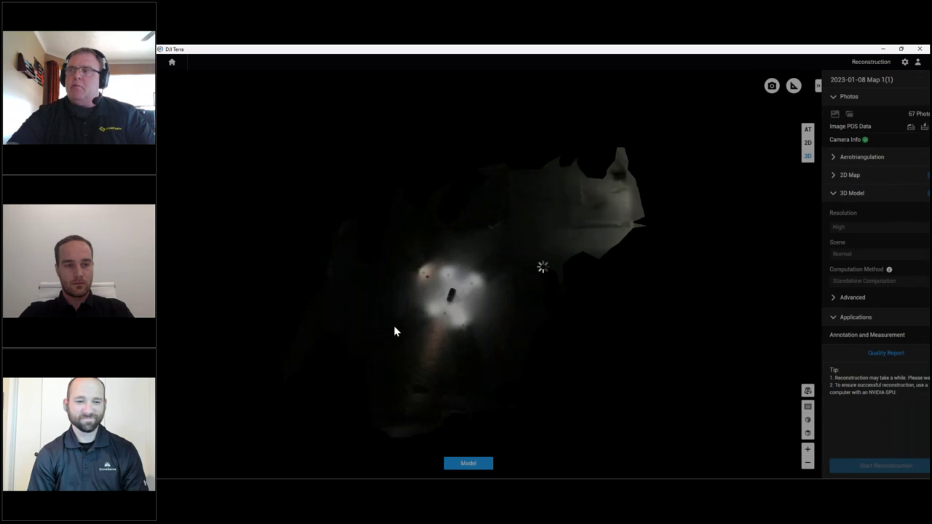
scroll(462, 301, "up", 6)
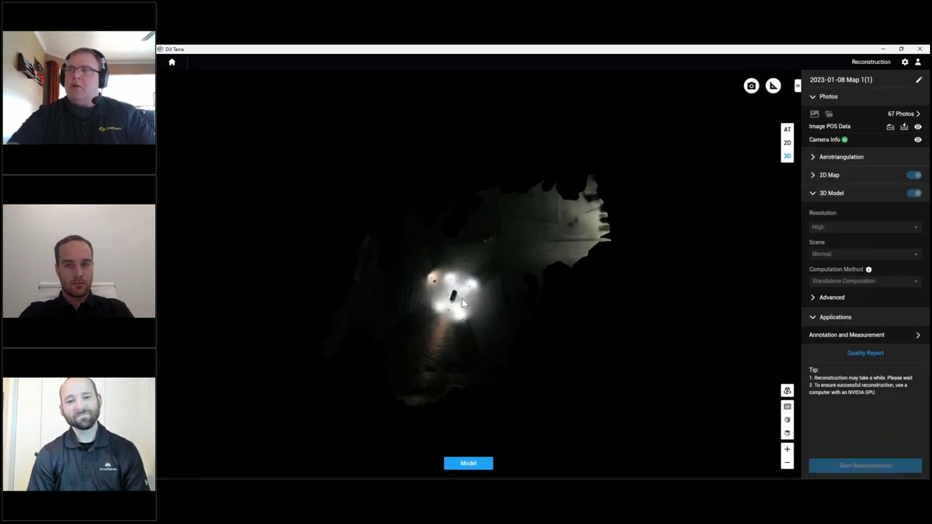
scroll(462, 298, "up", 2)
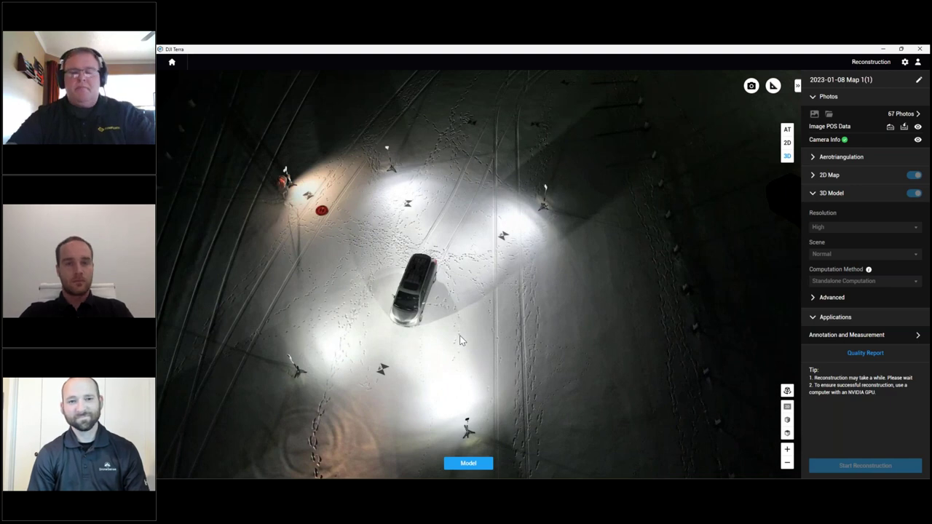
left_click_drag(459, 338, 414, 254)
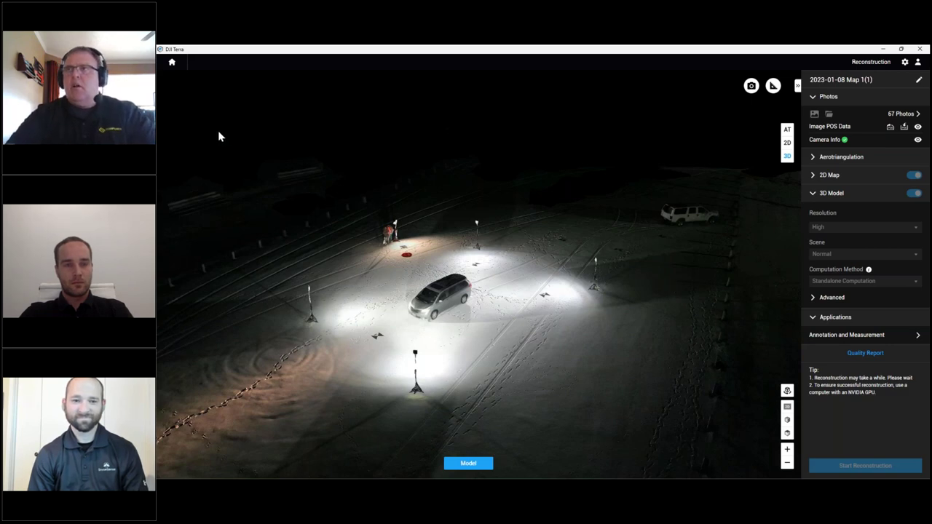
Return to the project list and open the HWY 81 Accident reconstruction.
left_click(173, 64)
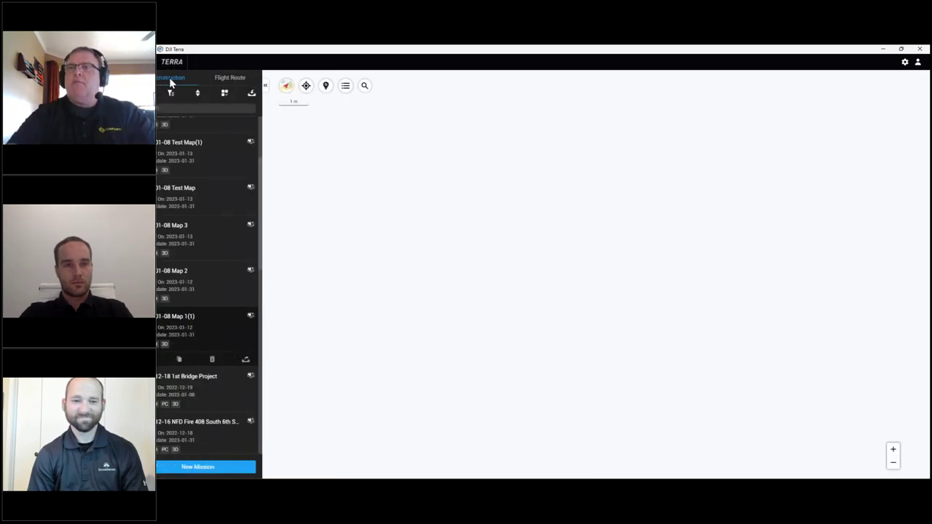
scroll(219, 203, "down", 3)
scroll(219, 203, "up", 5)
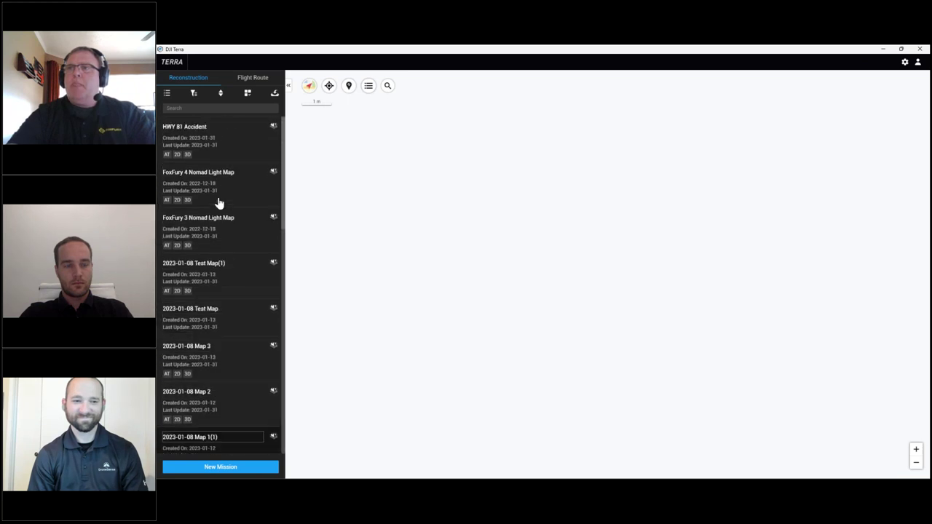
left_click(208, 142)
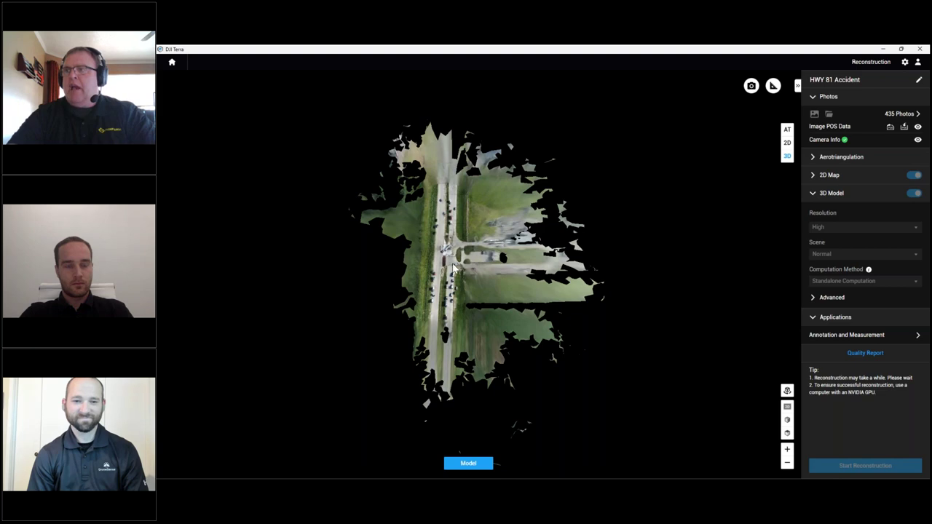
Zoom in and orbit to a steep oblique view of the tanker crash, centring the site.
scroll(453, 269, "up", 10)
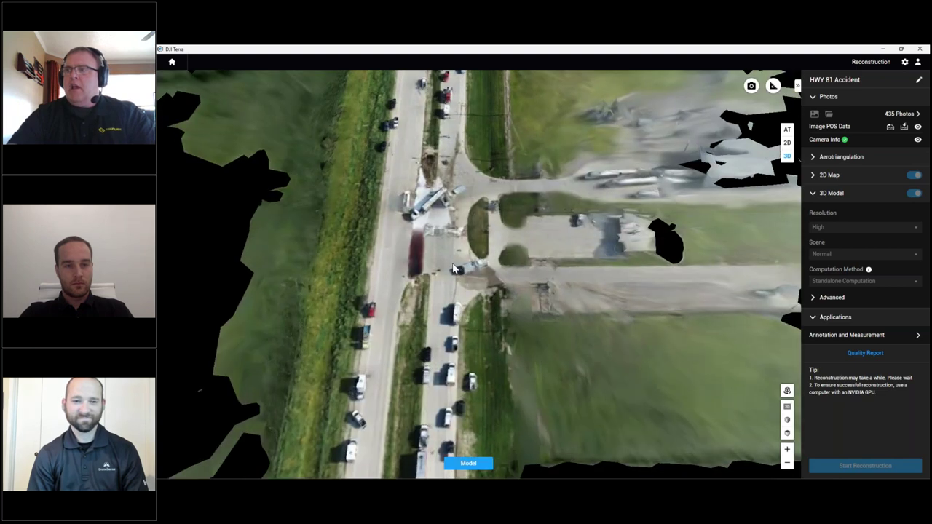
scroll(452, 269, "up", 2)
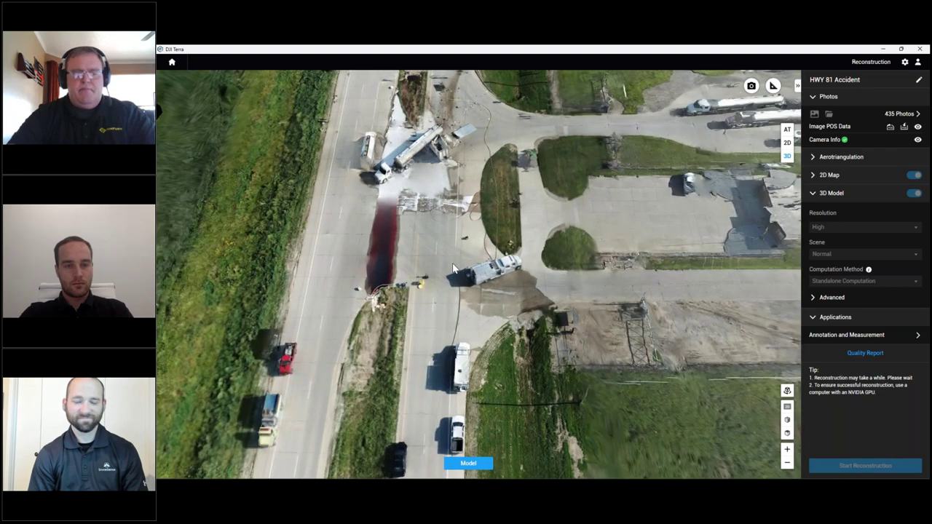
middle_click_drag(429, 271, 478, 228)
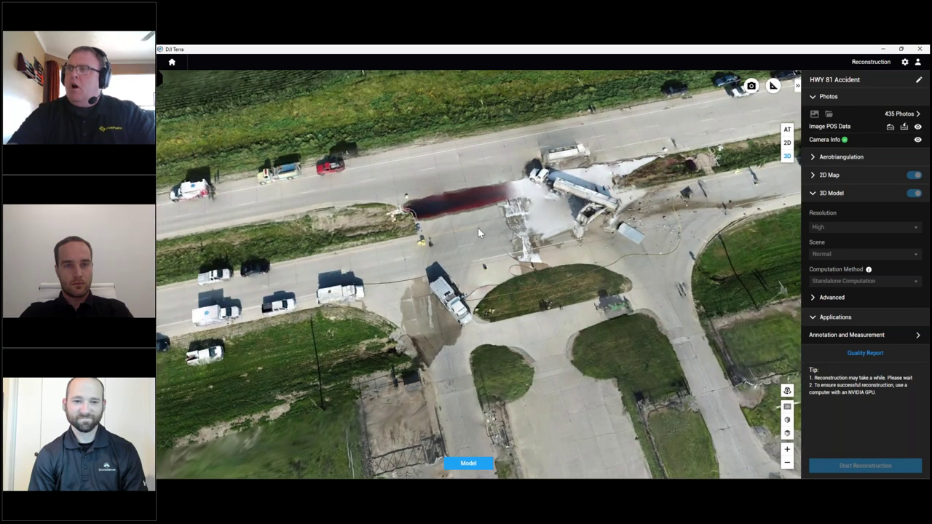
left_click_drag(507, 242, 362, 285)
middle_click_drag(361, 280, 540, 358)
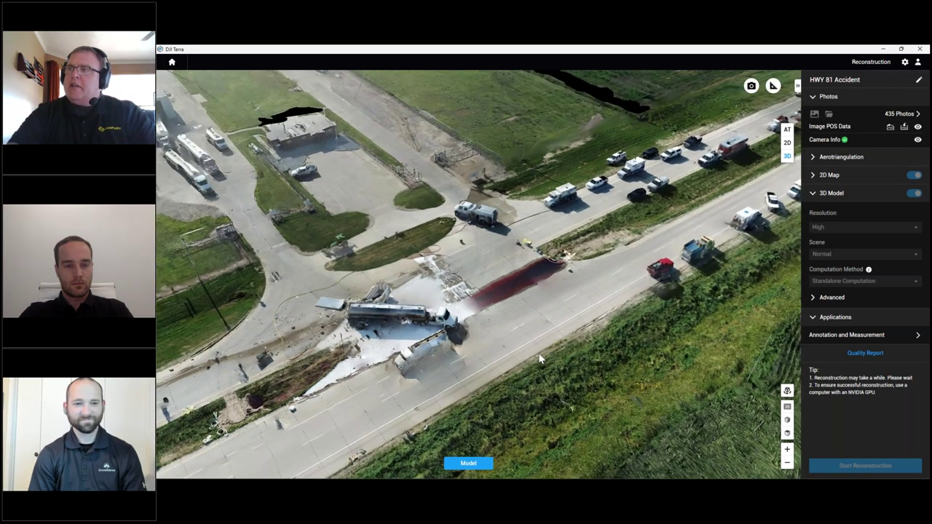
left_click_drag(512, 356, 439, 379)
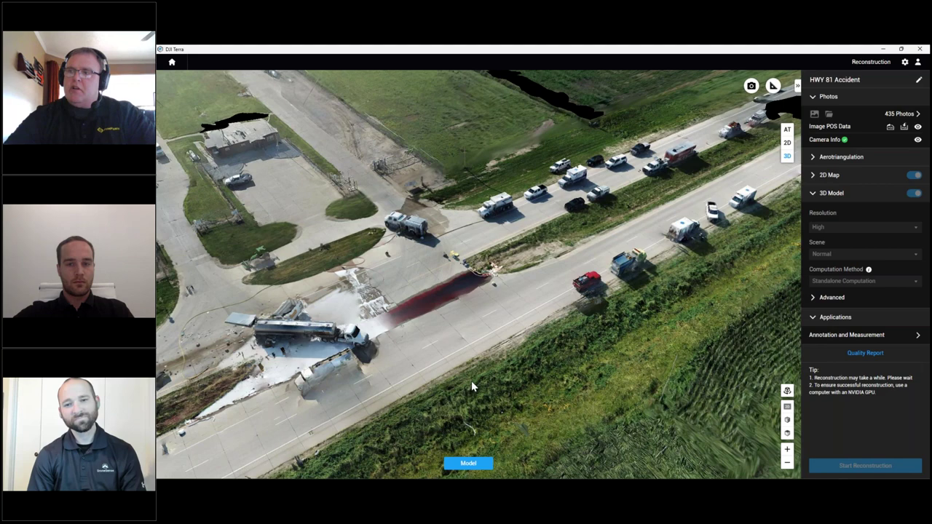
Rotate the view around the tanker crash scene, then return to the mission list.
left_click_drag(466, 388, 321, 377)
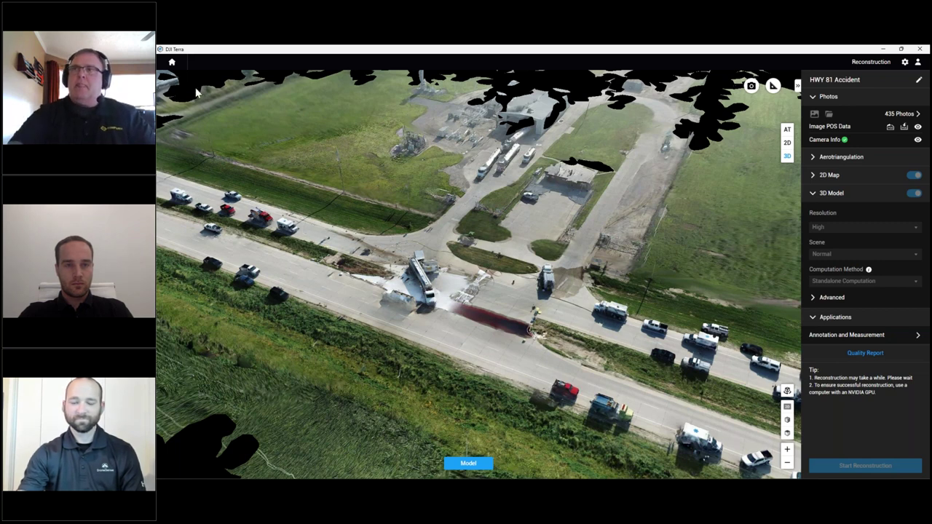
left_click(172, 64)
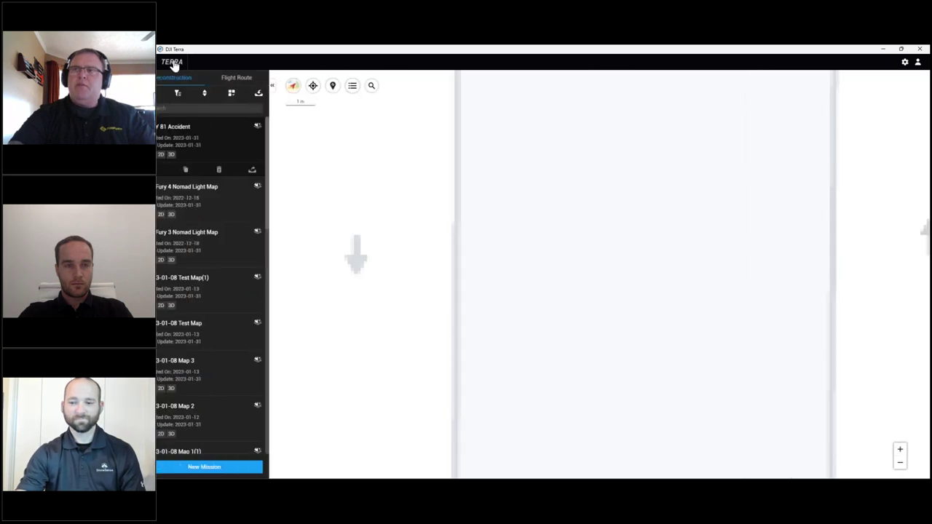